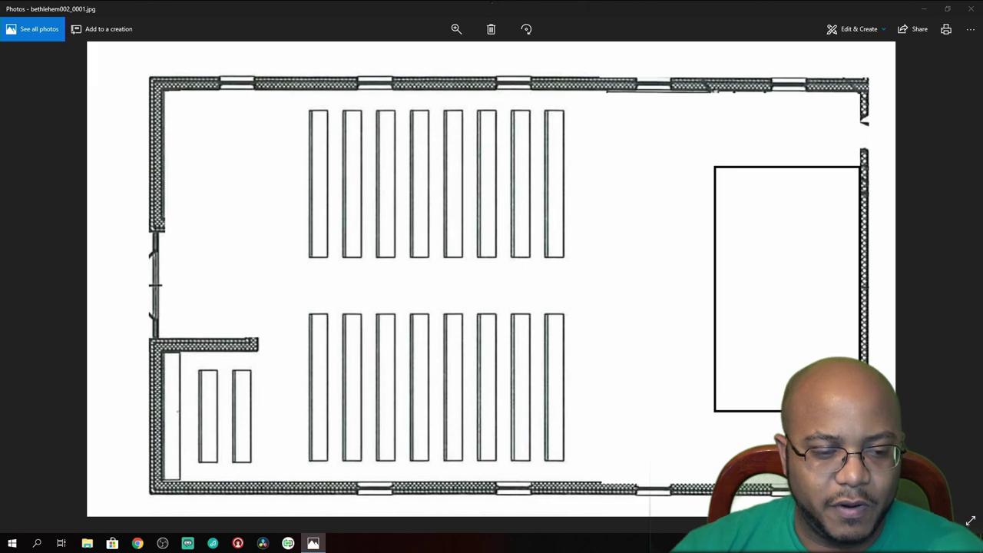
Start annotating the church floor plan image with a red pen.
key("ctrl+e")
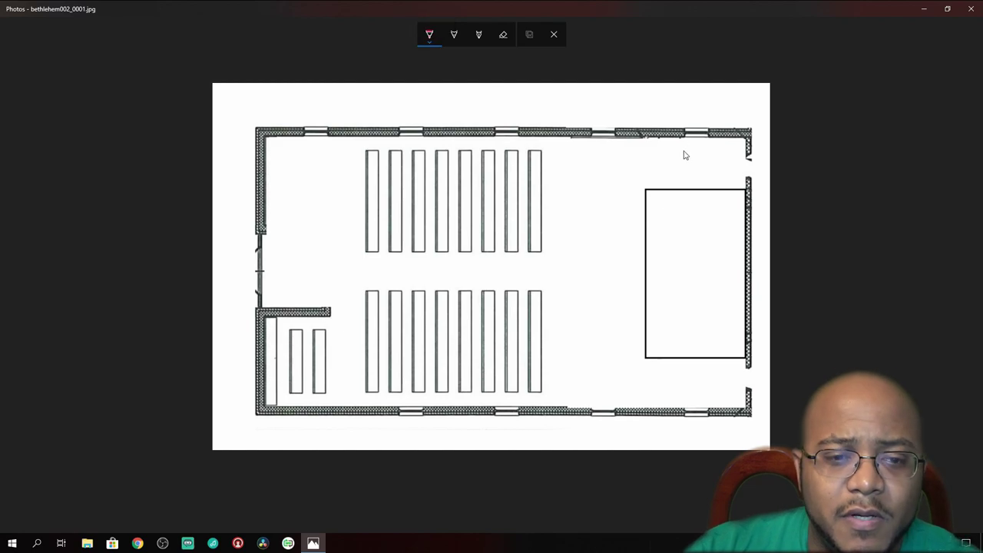
left_click(430, 36)
left_click(430, 37)
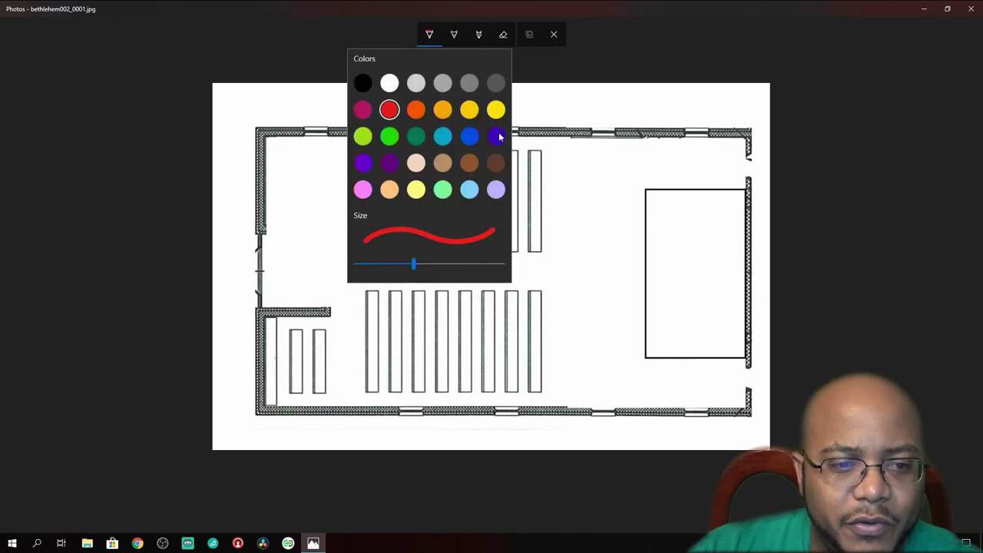
left_click(391, 113)
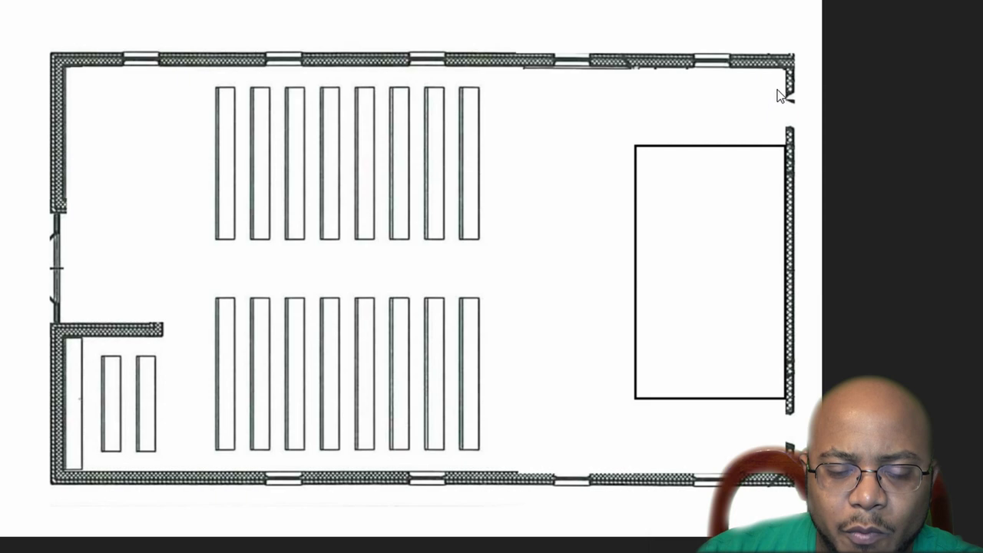
left_click_drag(779, 83, 778, 192)
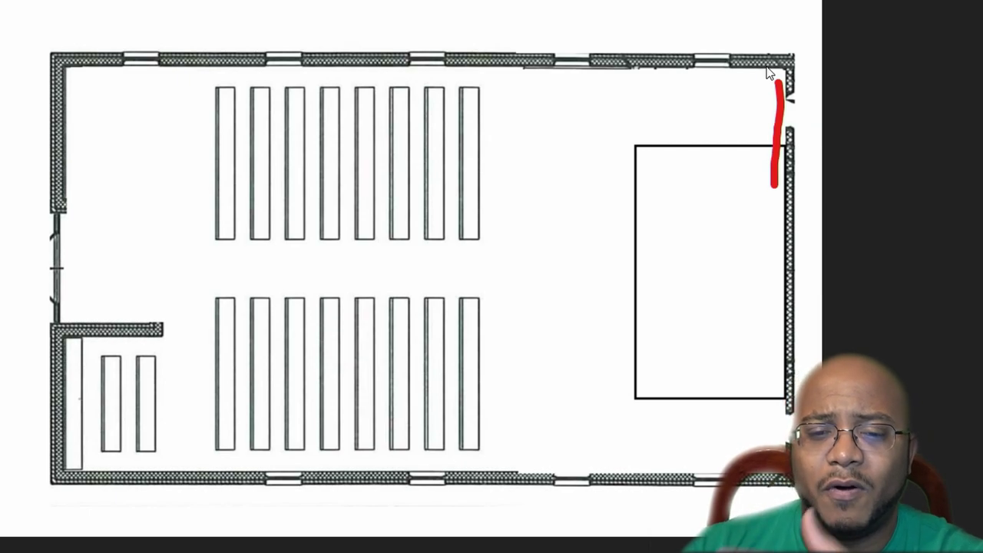
left_click_drag(777, 194, 777, 204)
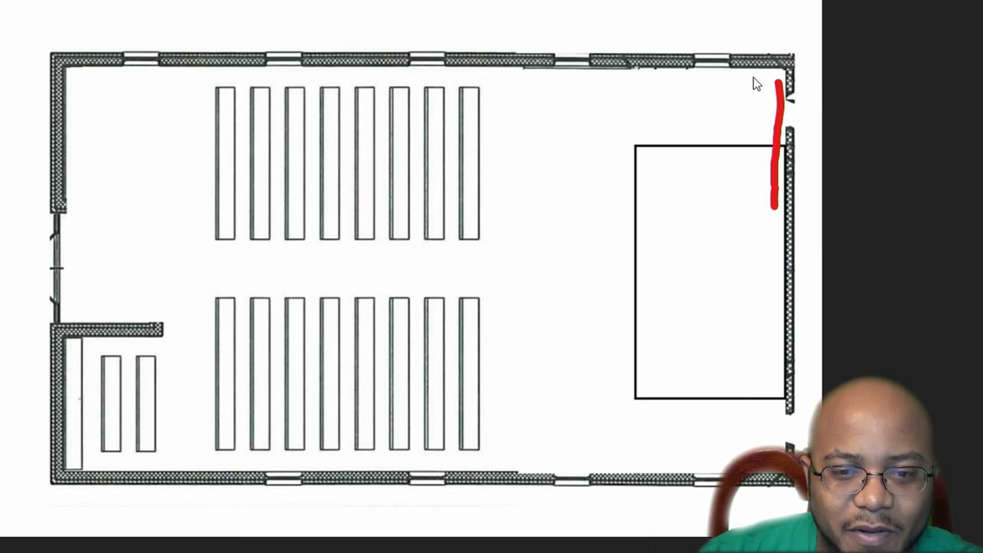
key("ctrl+z")
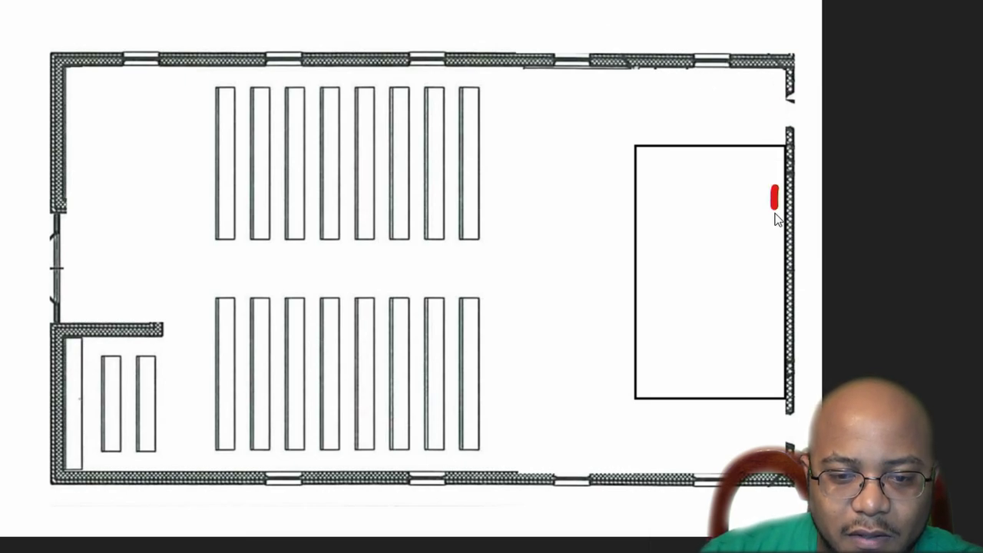
key("ctrl+z")
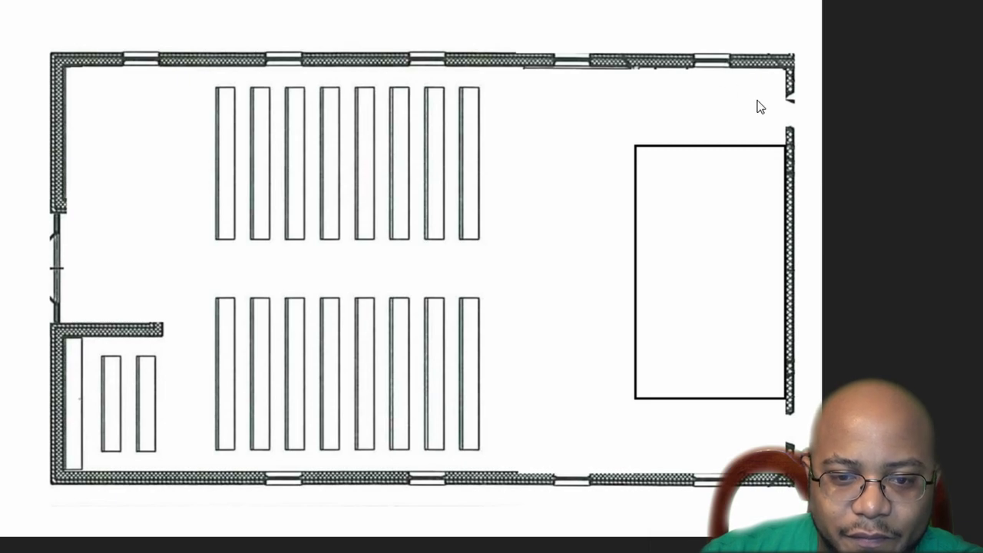
Mark the stage end wall and the small corner room with red lines, closing the room's open side with a black line.
left_click_drag(774, 100, 776, 204)
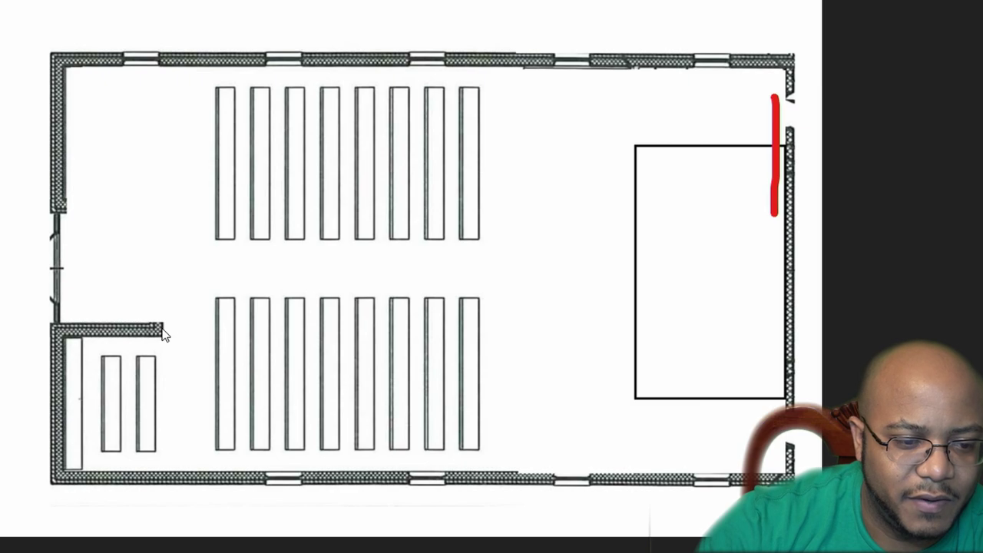
left_click_drag(163, 332, 163, 470)
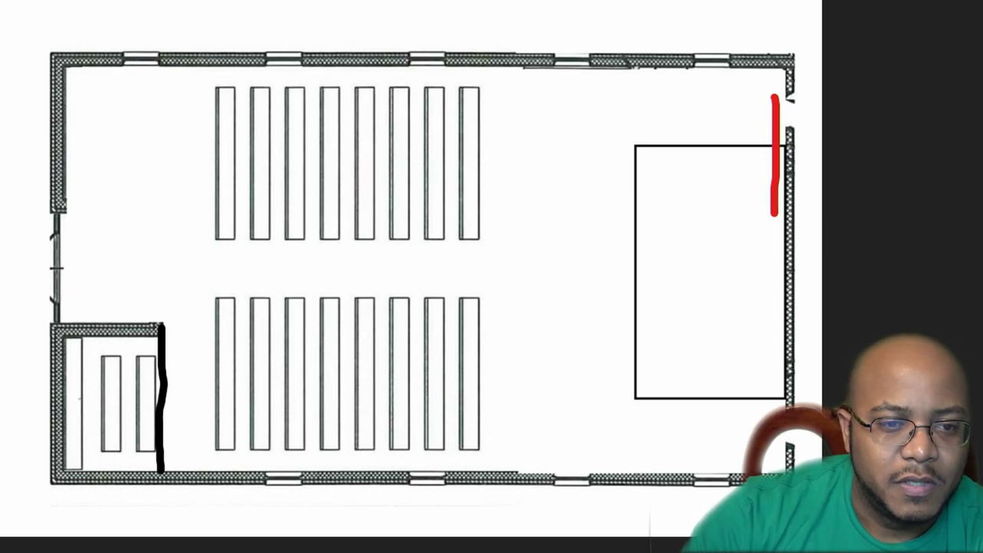
left_click(230, 2)
left_click(250, 31)
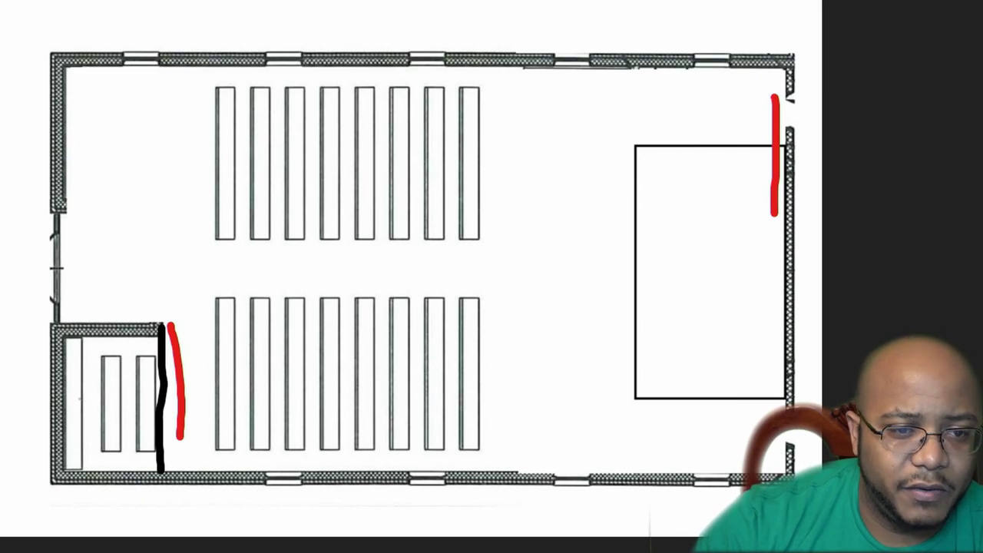
Draw a black desk outline with a dividing line in the open corner opposite the small room, plus a small box behind it.
left_click(218, 1)
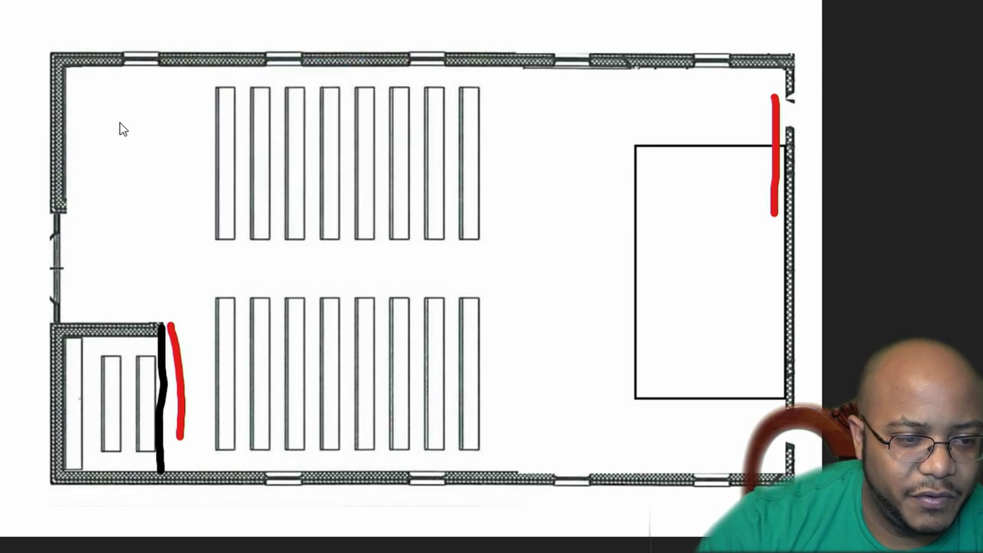
mouse_move(102, 85)
left_mouse_down()
mouse_move(100, 223)
mouse_move(150, 225)
mouse_move(164, 182)
mouse_move(154, 105)
mouse_move(143, 89)
mouse_move(103, 86)
left_mouse_up()
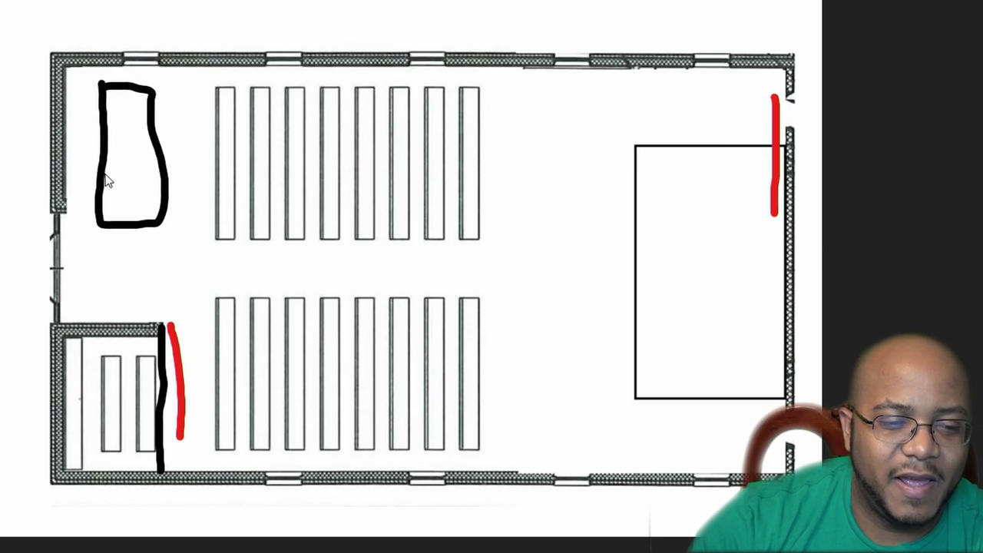
left_click_drag(109, 176, 161, 178)
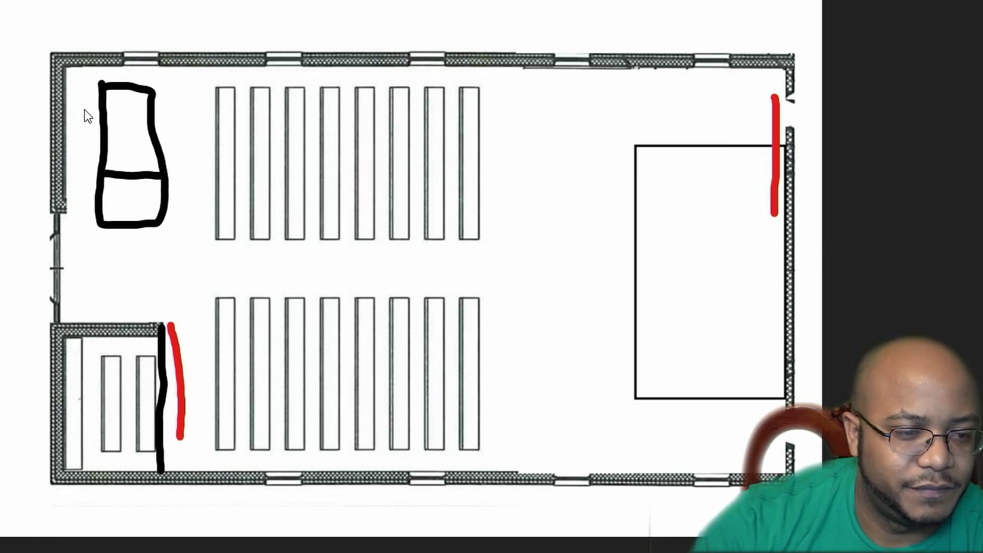
mouse_move(72, 106)
left_mouse_down()
mouse_move(72, 138)
mouse_move(89, 109)
mouse_move(92, 145)
mouse_move(74, 145)
left_mouse_up()
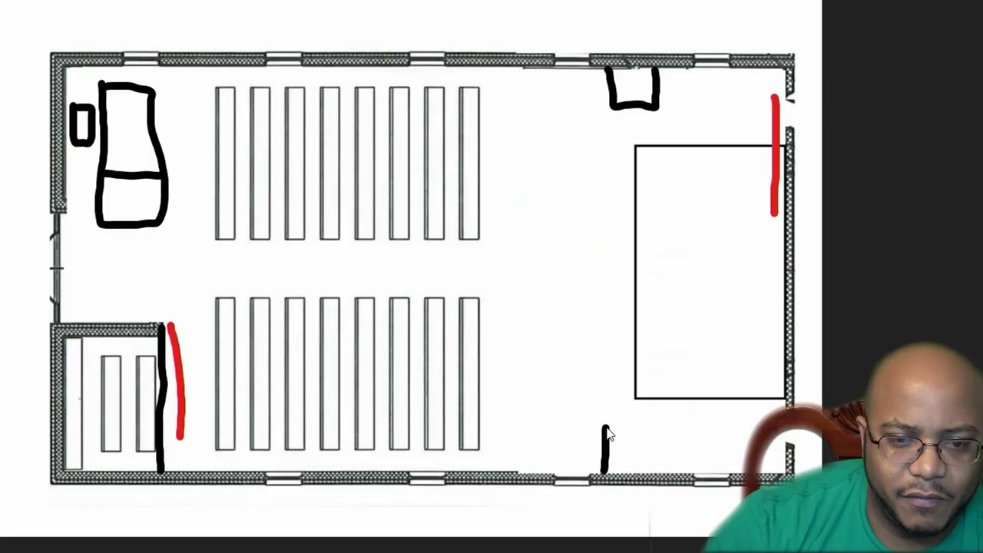
Draw the black box against the lower wall near the stage, and shade both wall boxes, the corner room and the desk outline black.
mouse_move(607, 430)
left_mouse_down()
mouse_move(650, 429)
mouse_move(657, 474)
left_mouse_up()
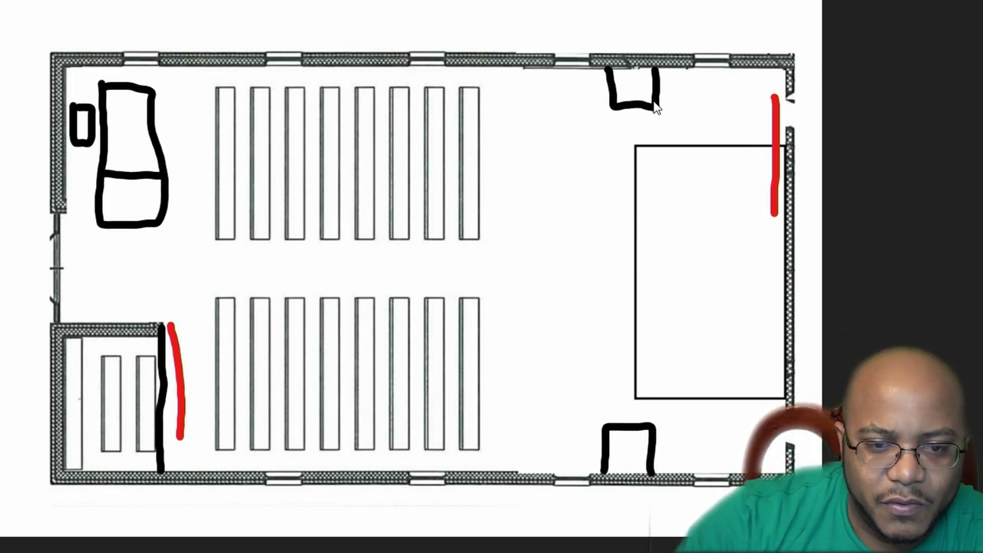
mouse_move(652, 102)
left_mouse_down()
mouse_move(626, 110)
mouse_move(633, 108)
mouse_move(623, 75)
mouse_move(633, 70)
left_mouse_up()
mouse_move(640, 438)
left_mouse_down()
mouse_move(624, 447)
mouse_move(625, 460)
mouse_move(643, 469)
left_mouse_up()
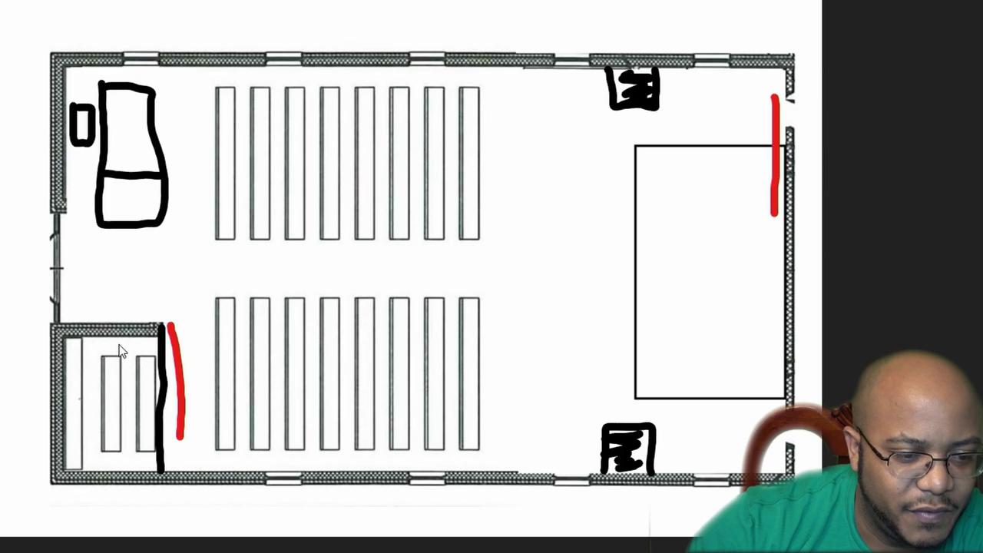
mouse_move(121, 347)
left_mouse_down()
mouse_move(89, 382)
mouse_move(107, 407)
mouse_move(100, 442)
mouse_move(149, 461)
mouse_move(131, 437)
mouse_move(157, 373)
left_mouse_up()
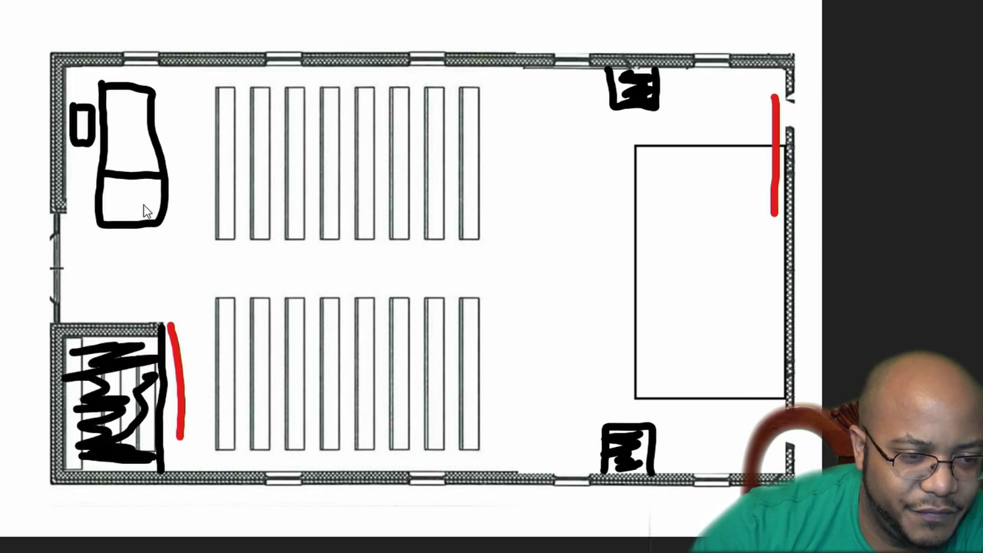
mouse_move(136, 222)
left_mouse_down()
mouse_move(155, 223)
mouse_move(100, 201)
mouse_move(149, 186)
mouse_move(116, 171)
mouse_move(173, 139)
mouse_move(127, 115)
mouse_move(150, 91)
mouse_move(168, 191)
mouse_move(158, 214)
mouse_move(140, 154)
left_mouse_up()
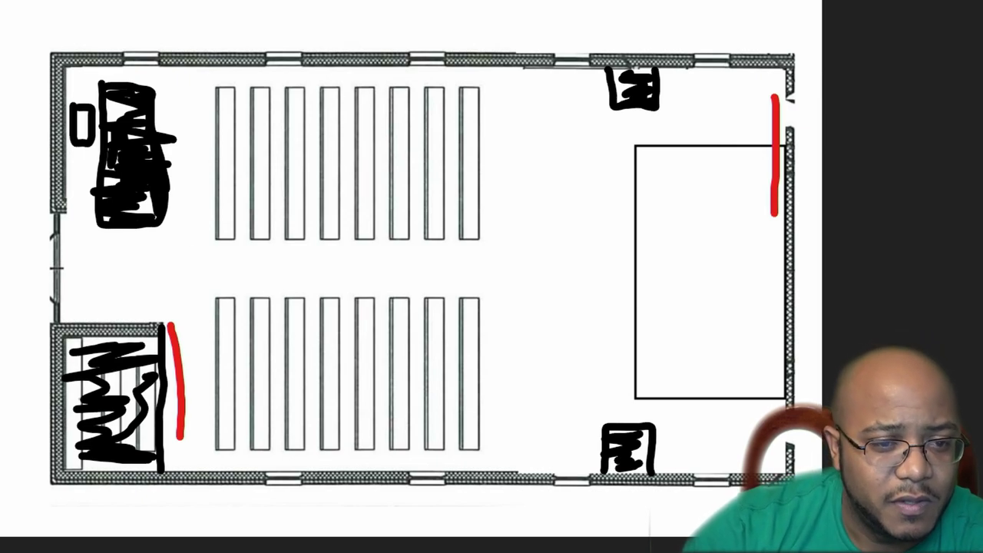
Write "PC" in red between the shaded desk and the corner room.
left_click(253, 1)
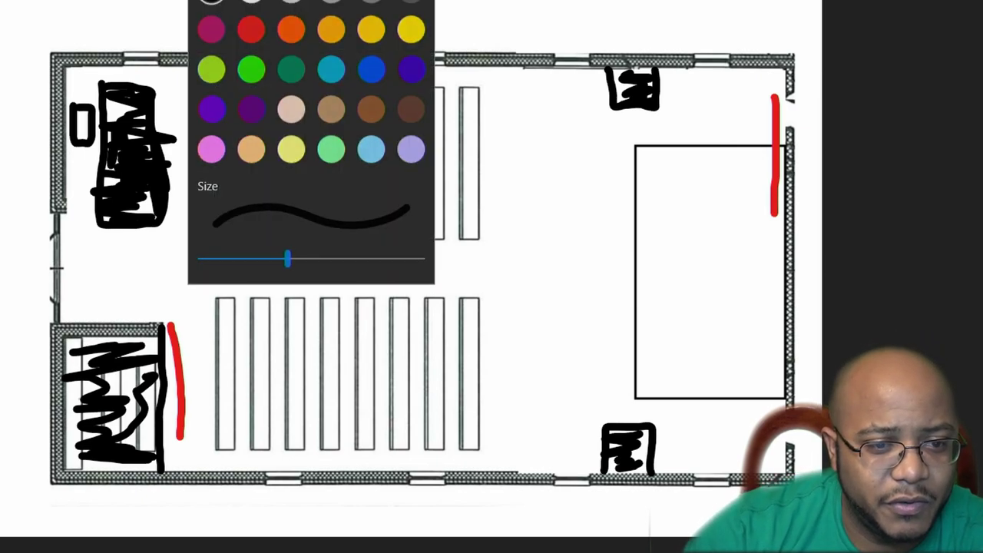
left_click(250, 27)
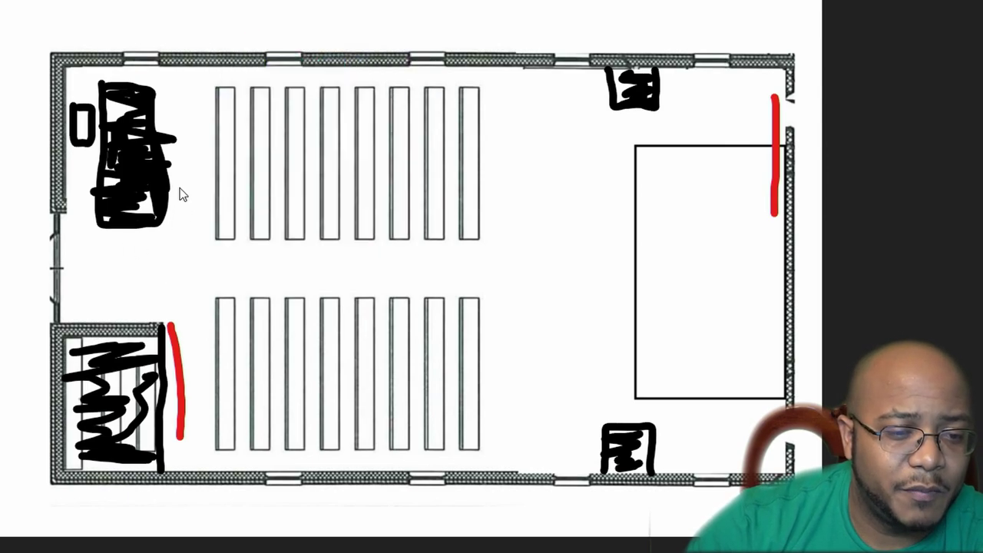
mouse_move(112, 243)
left_mouse_down()
mouse_move(106, 278)
mouse_move(121, 259)
mouse_move(109, 269)
mouse_move(161, 278)
left_mouse_up()
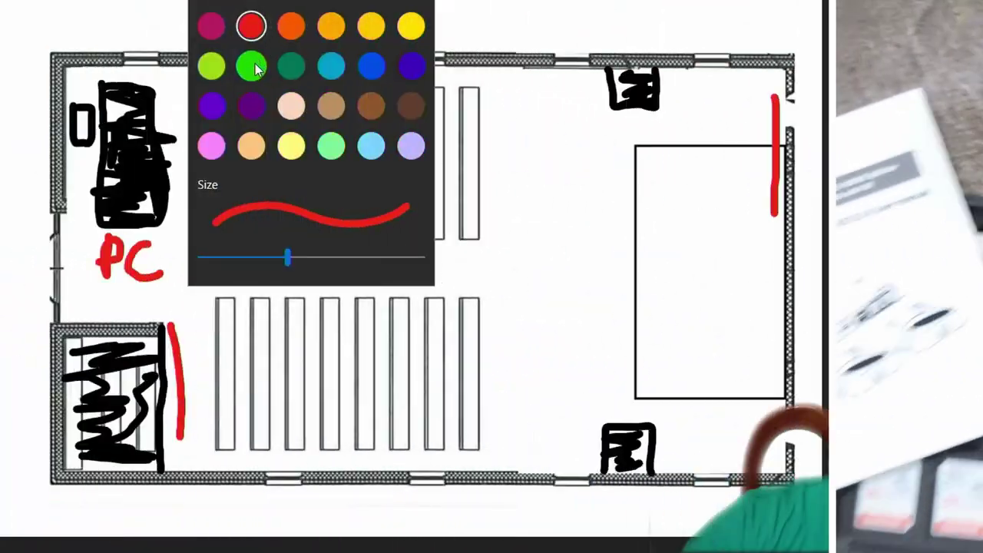
Draw a filled green block beside the "PC" label at the start of the centre aisle.
left_click(258, 69)
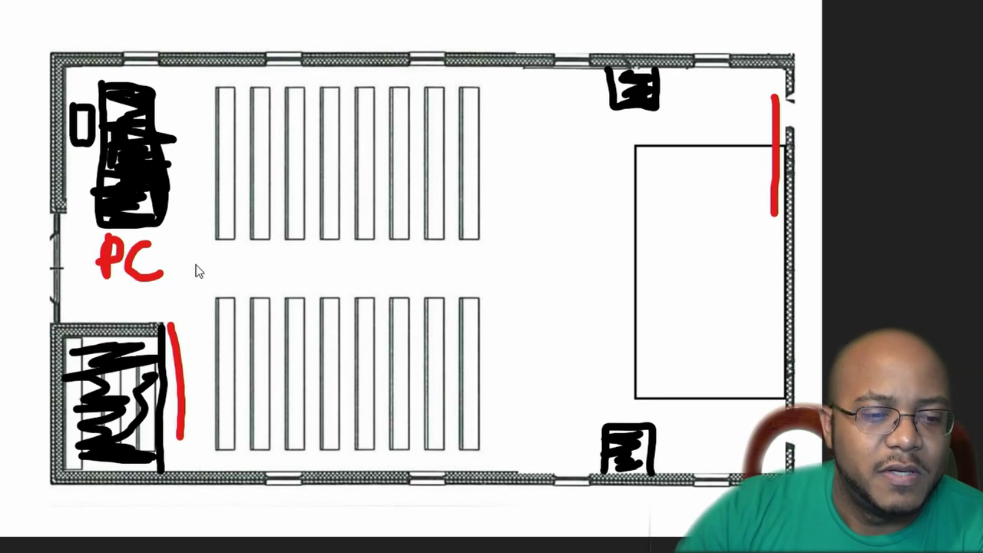
mouse_move(202, 254)
left_mouse_down()
mouse_move(208, 279)
mouse_move(235, 277)
mouse_move(238, 263)
mouse_move(208, 253)
mouse_move(219, 273)
left_mouse_up()
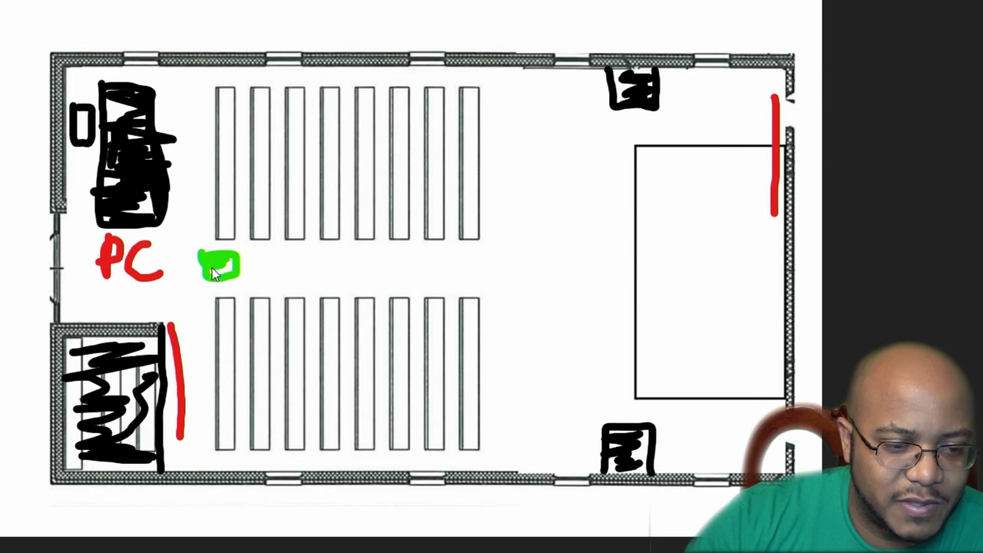
mouse_move(214, 277)
left_mouse_down()
mouse_move(236, 262)
mouse_move(213, 277)
left_mouse_up()
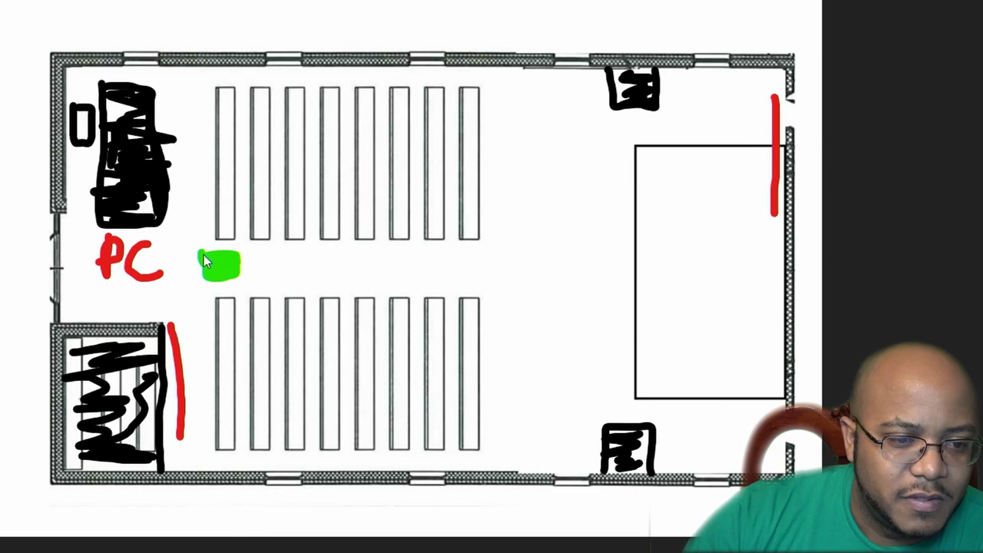
Make the pen thinner and change its color to blue.
left_click(308, 2)
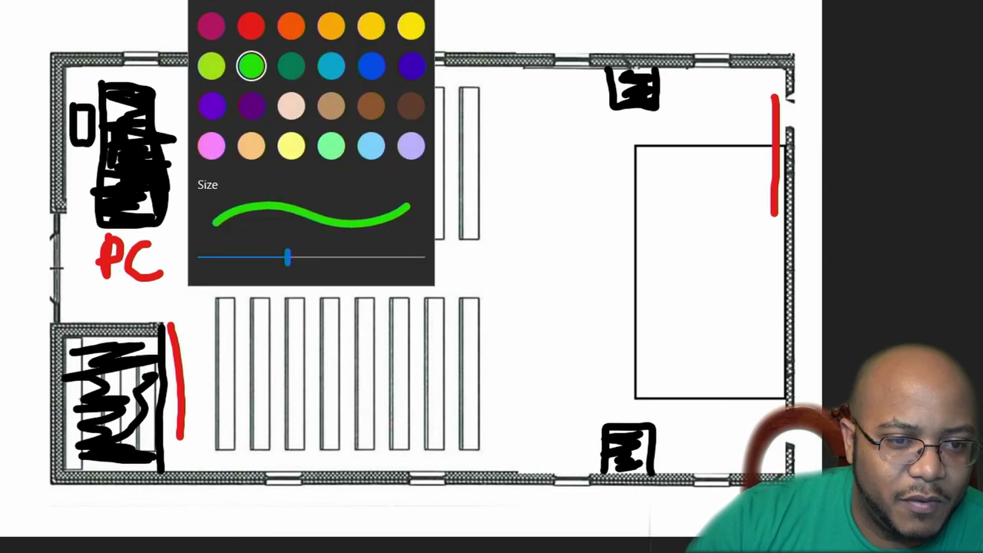
left_click(297, 35)
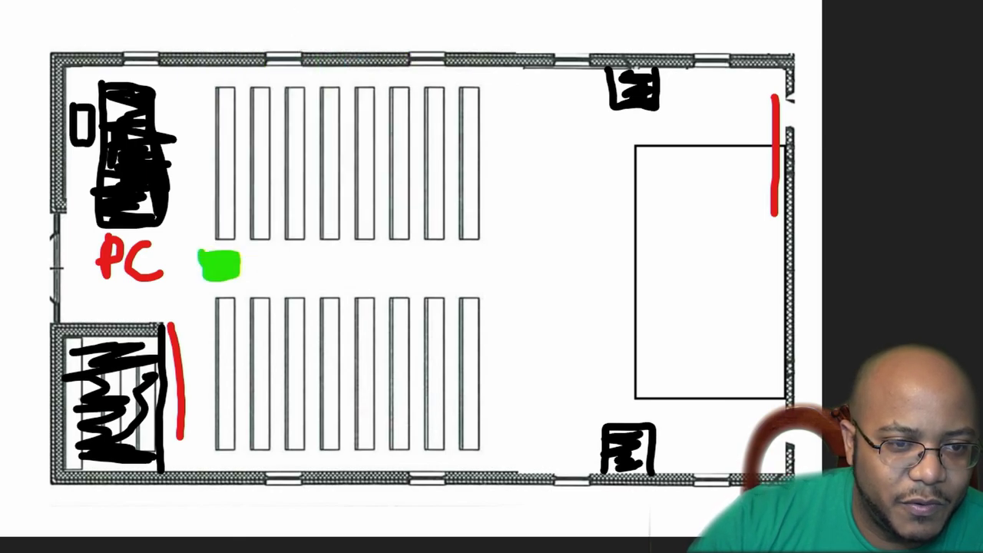
left_click(307, 1)
left_click_drag(288, 256, 206, 266)
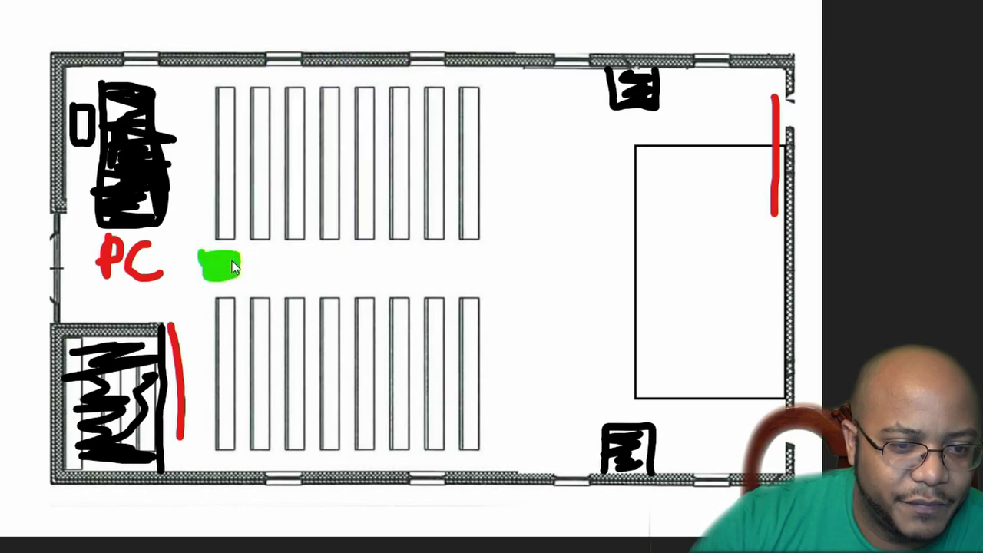
left_click(308, 1)
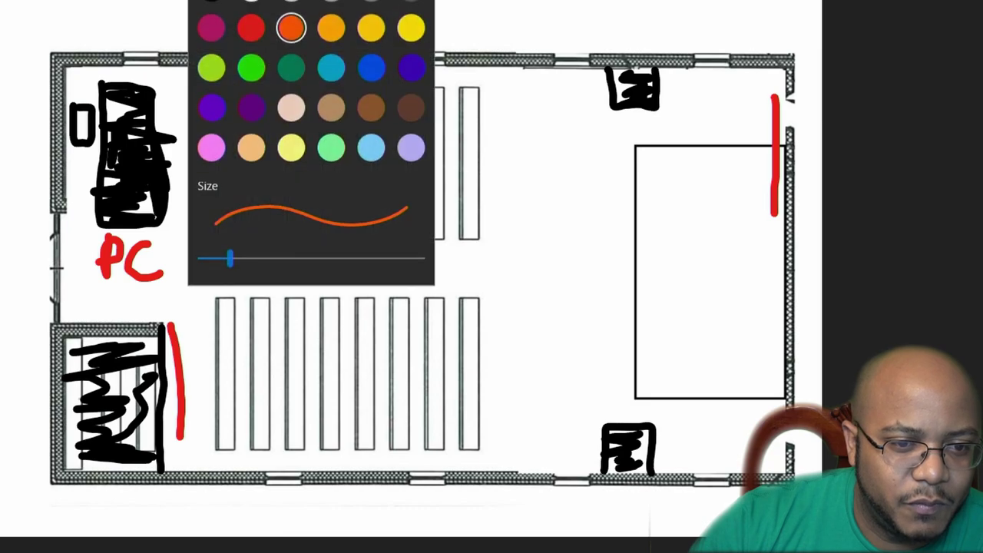
left_click(377, 69)
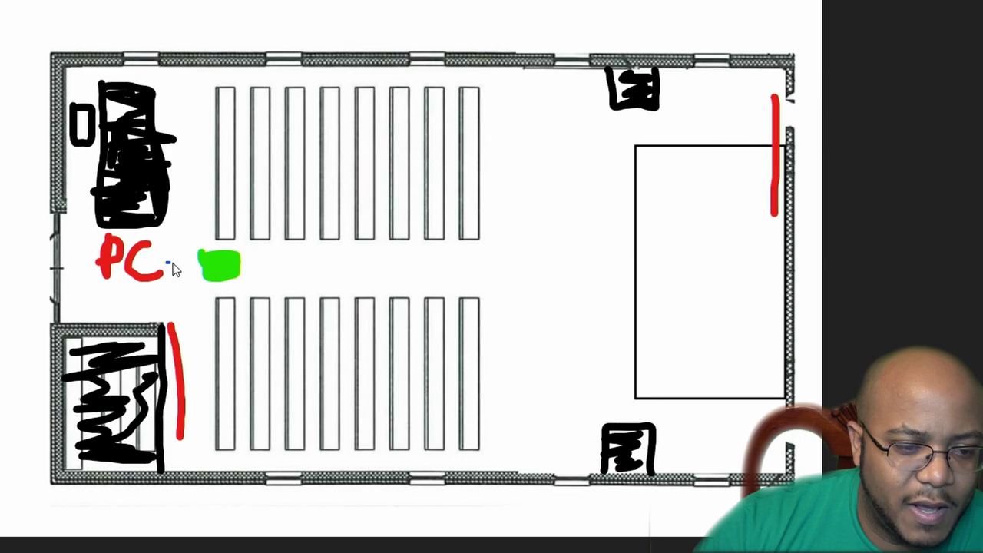
Draw blue lines from the green block to "PC", to the corner room, and along the upper wall to the opening by the stage.
left_click_drag(166, 263, 194, 264)
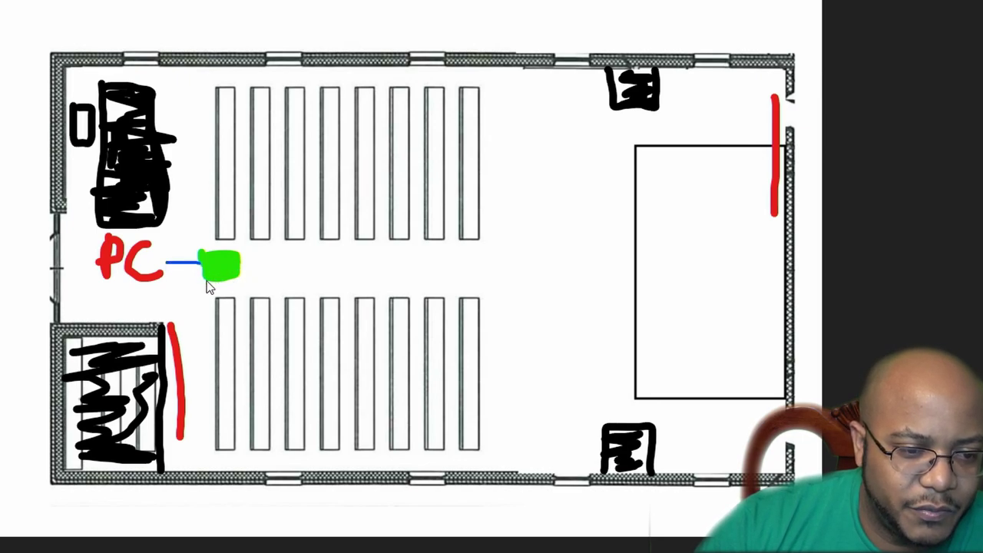
left_click_drag(205, 282, 166, 338)
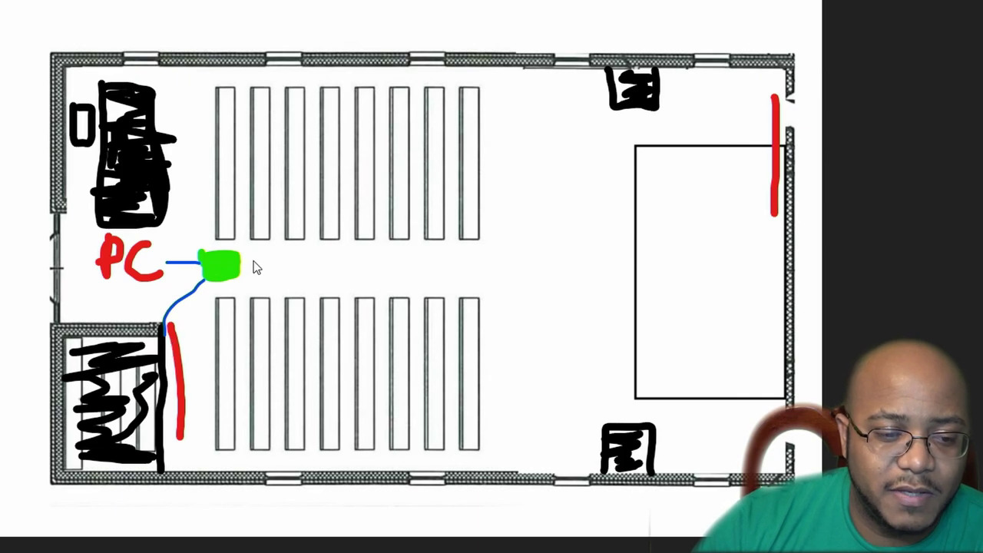
mouse_move(212, 250)
left_mouse_down()
mouse_move(123, 241)
mouse_move(80, 193)
mouse_move(70, 89)
mouse_move(83, 69)
mouse_move(749, 77)
mouse_move(784, 98)
mouse_move(785, 126)
left_mouse_up()
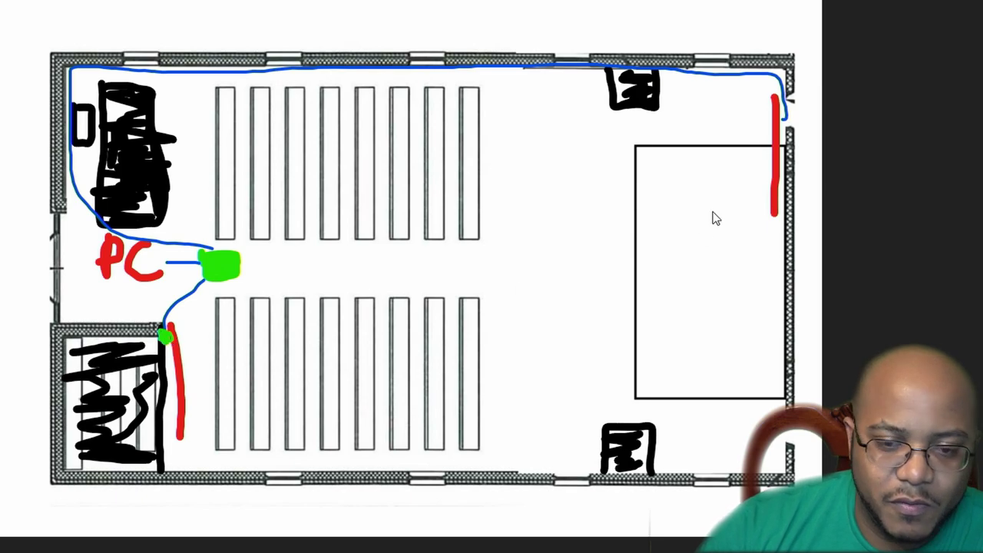
mouse_move(785, 115)
left_mouse_down()
mouse_move(788, 130)
mouse_move(789, 118)
left_mouse_up()
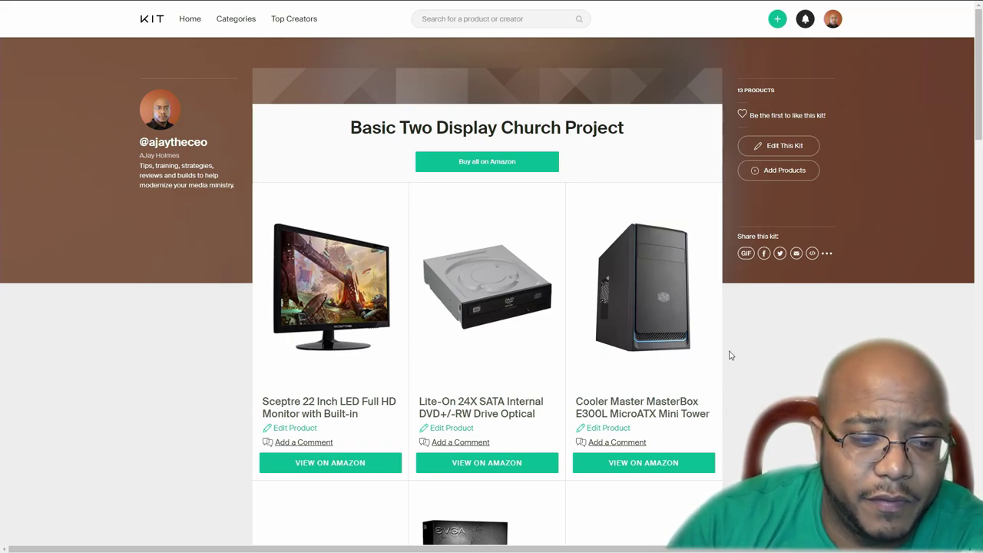
Review the computer parts in the Basic Two Display Church Project kit, from the monitor and case through the motherboard, power supply, keyboard, memory and processor.
scroll(731, 356, "down", 1)
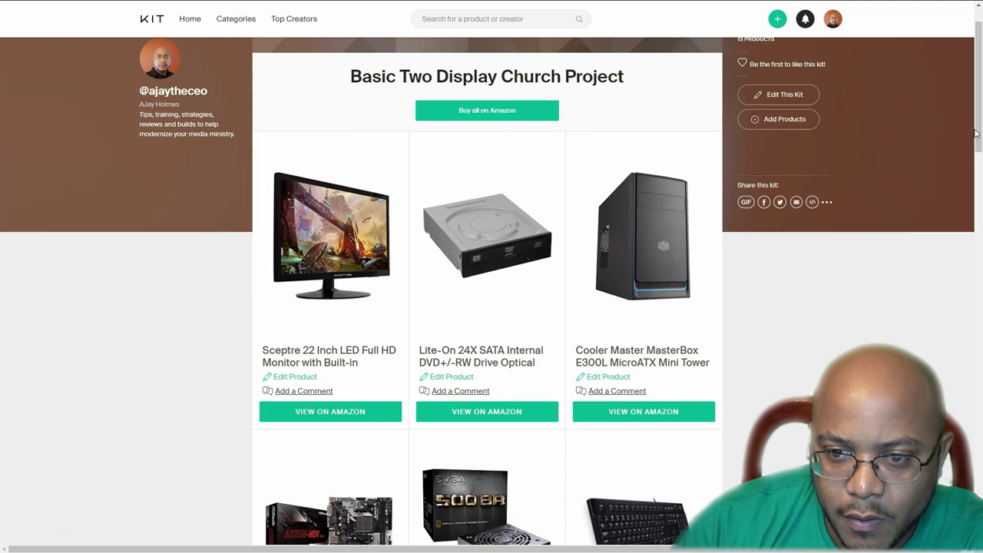
scroll(968, 160, "down", 2)
scroll(968, 159, "down", 3)
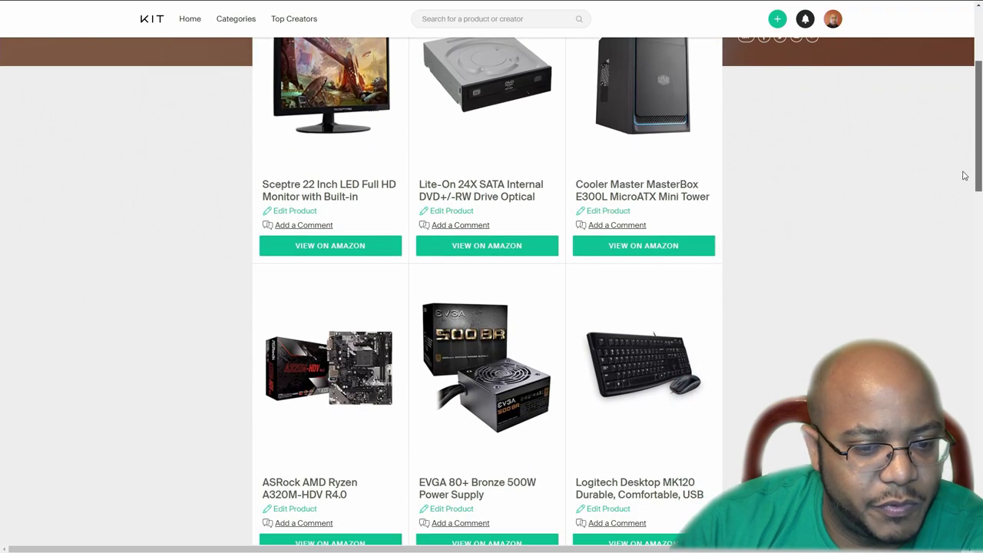
scroll(969, 217, "down", 1)
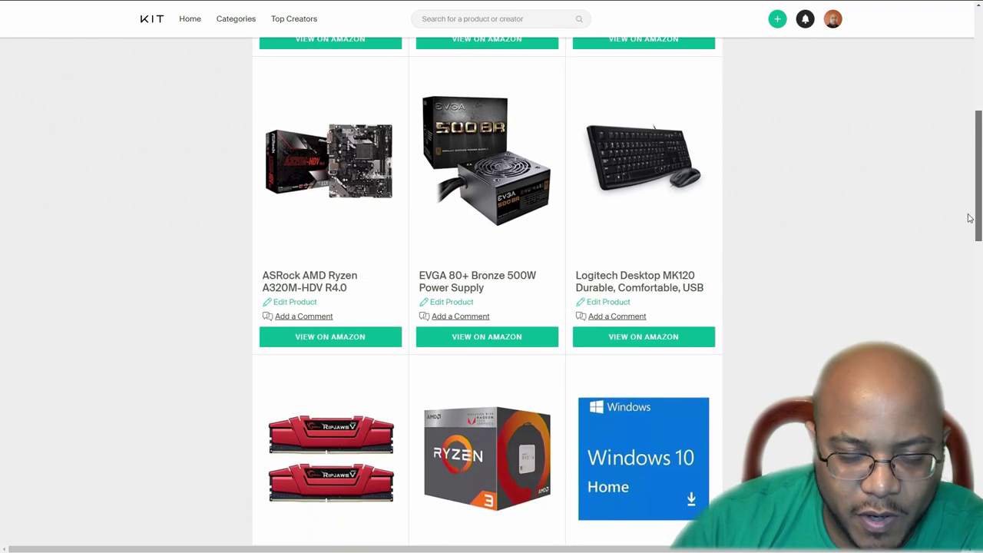
scroll(969, 218, "down", 1)
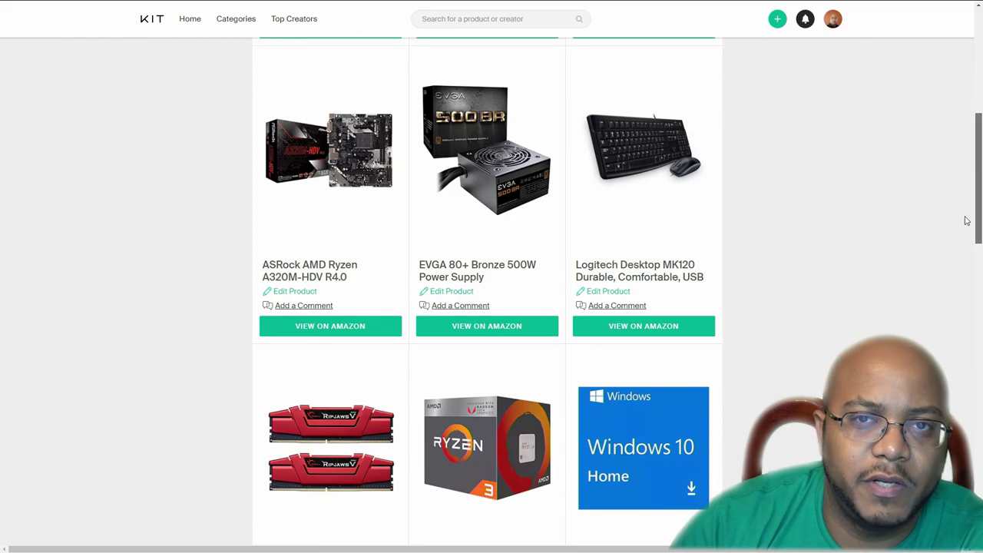
scroll(967, 222, "down", 1)
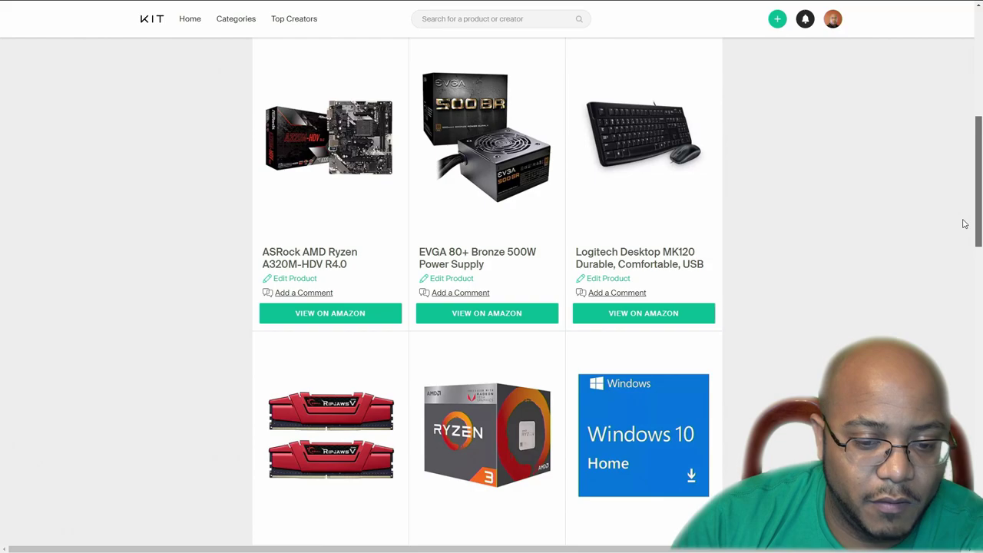
scroll(965, 223, "down", 1)
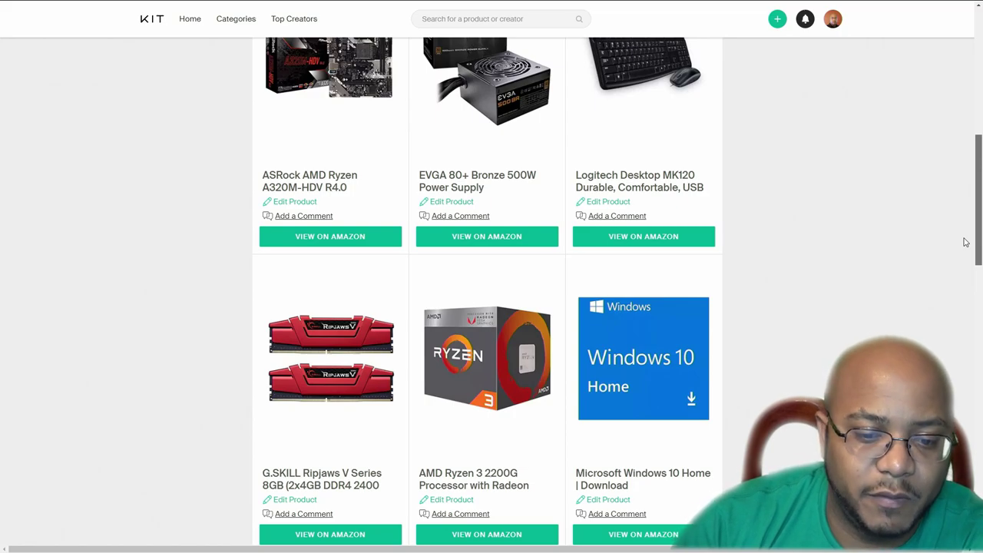
scroll(965, 243, "up", 1)
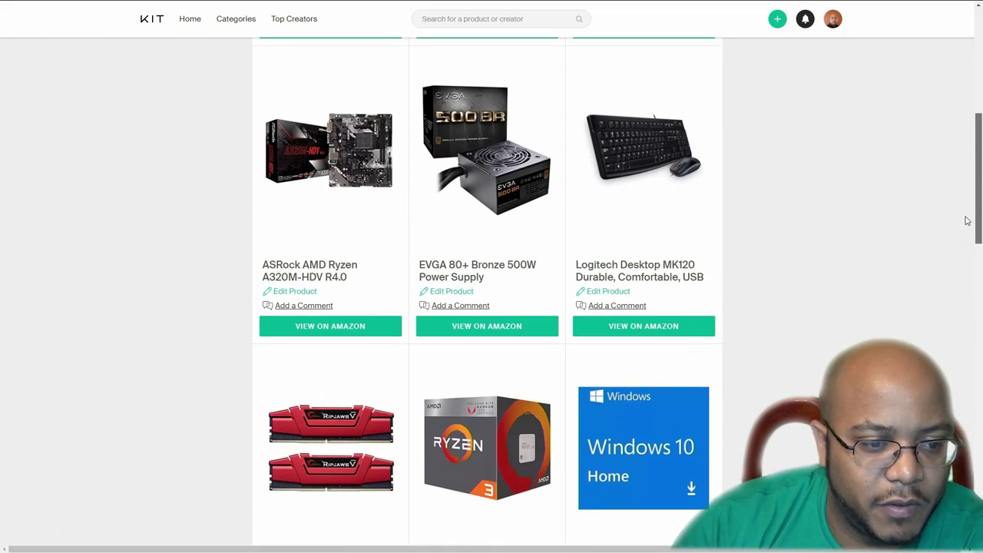
scroll(967, 221, "down", 1)
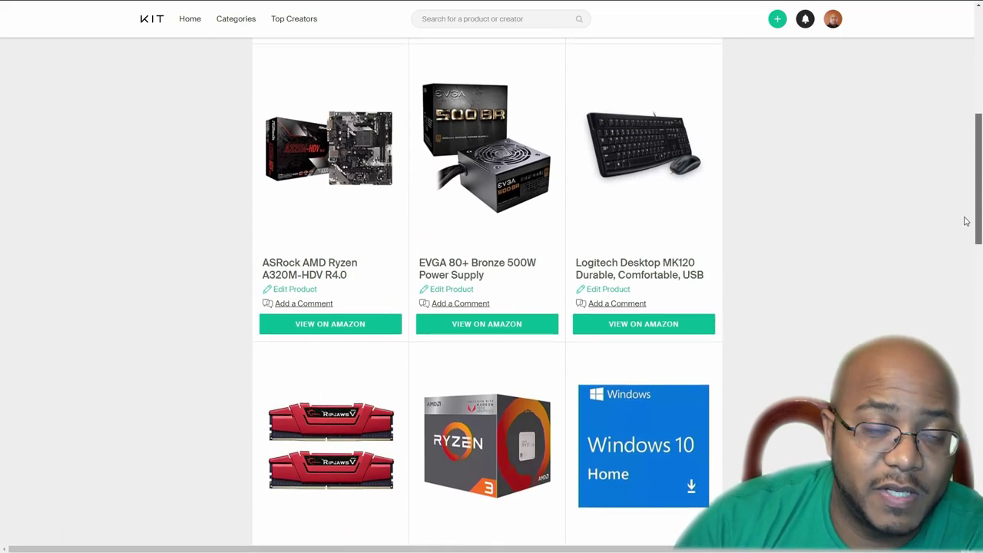
scroll(967, 221, "down", 1)
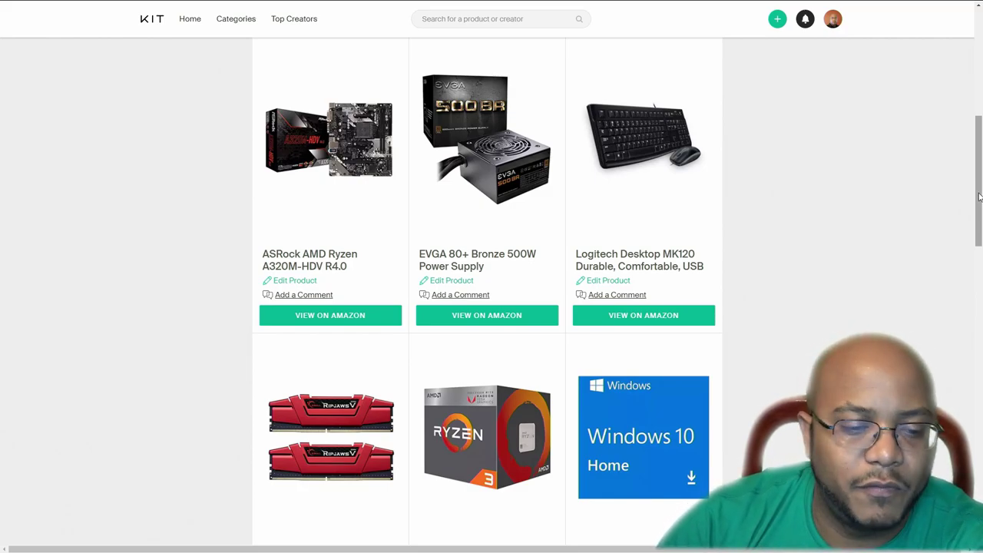
Examine the kit's M.2 SSD, surge protector power strips, TV wall mount bracket and HDMI extender splitter.
scroll(866, 270, "down", 3)
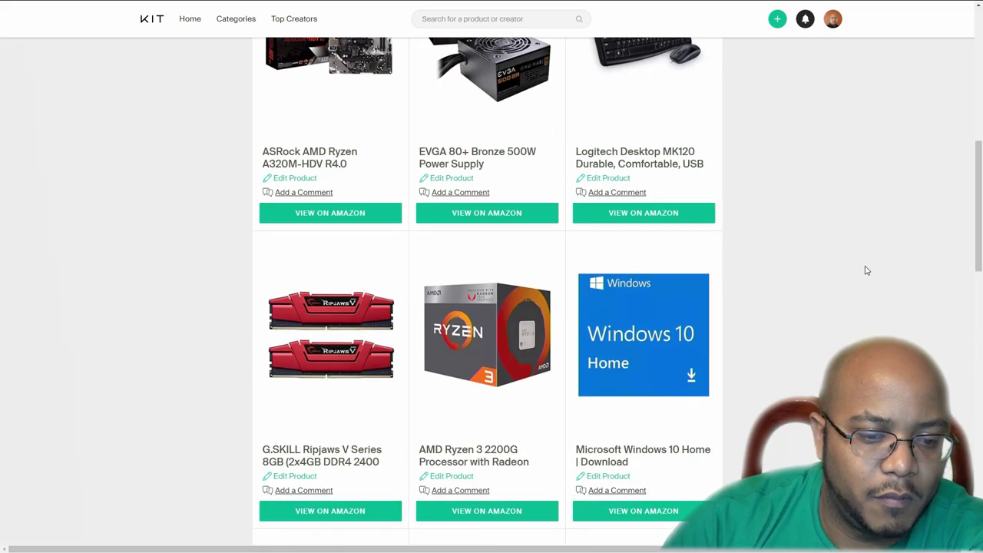
scroll(866, 271, "down", 5)
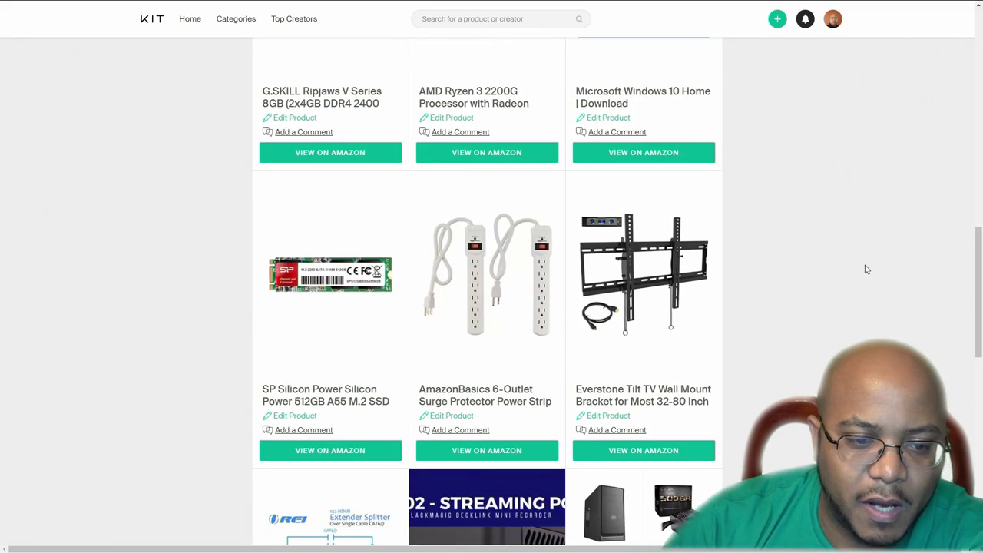
mouse_move(473, 239)
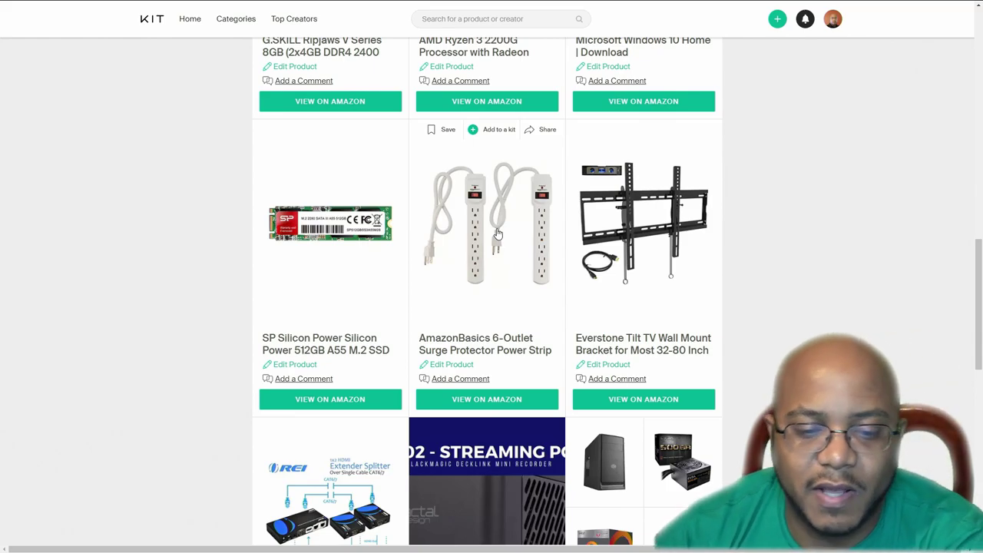
mouse_move(644, 206)
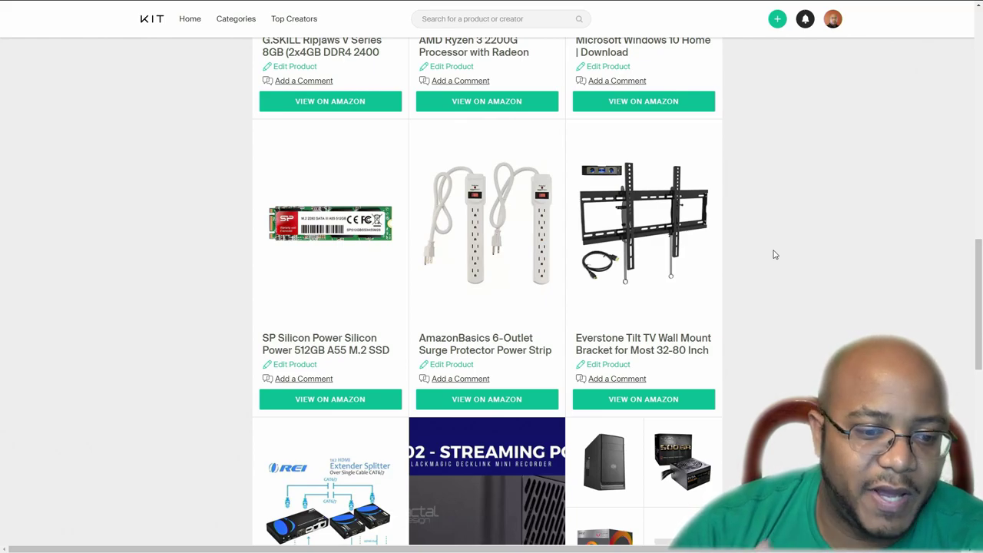
scroll(762, 239, "down", 3)
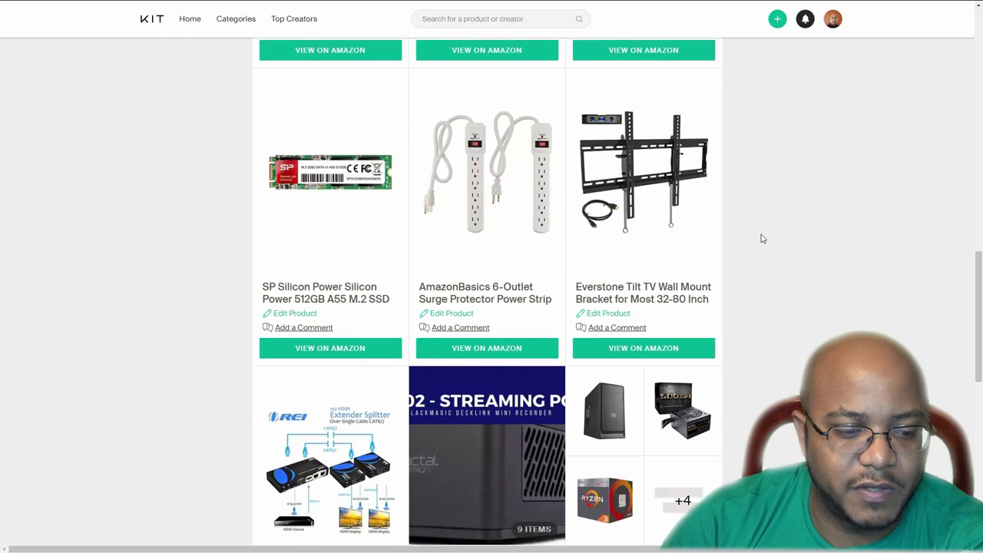
scroll(762, 239, "up", 4)
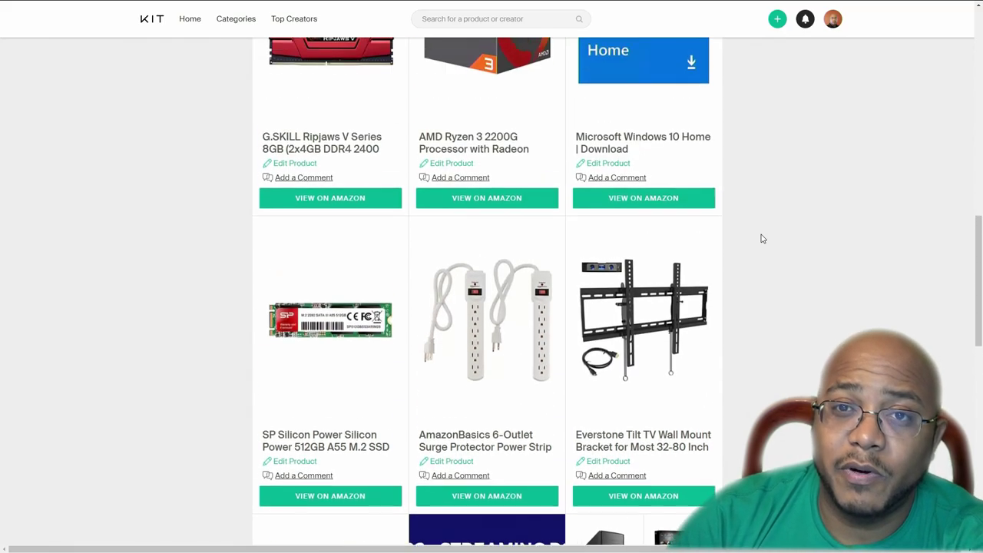